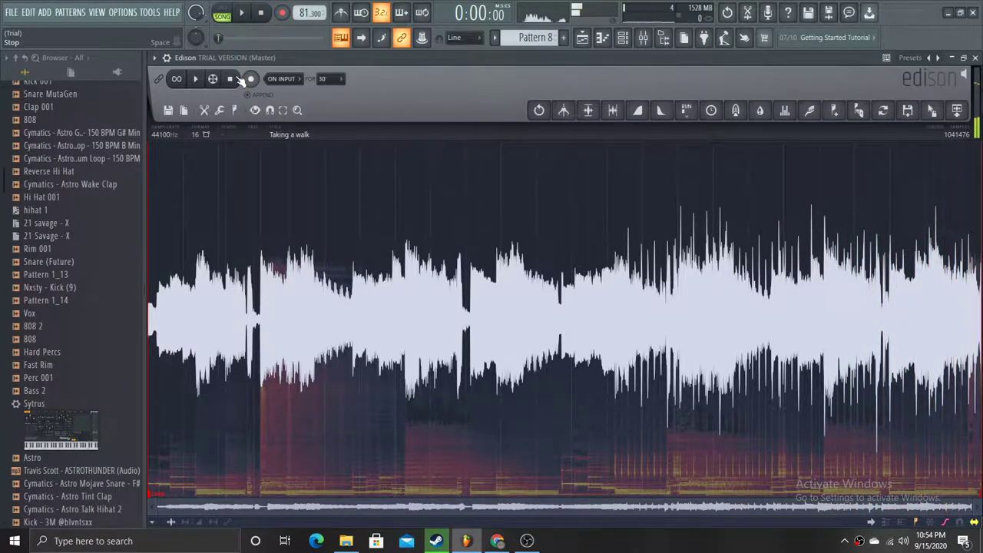
Close Edison, open the Omnisphere_4 pattern's notes from the playlist, and bring up its Trilian bass instrument.
click(976, 58)
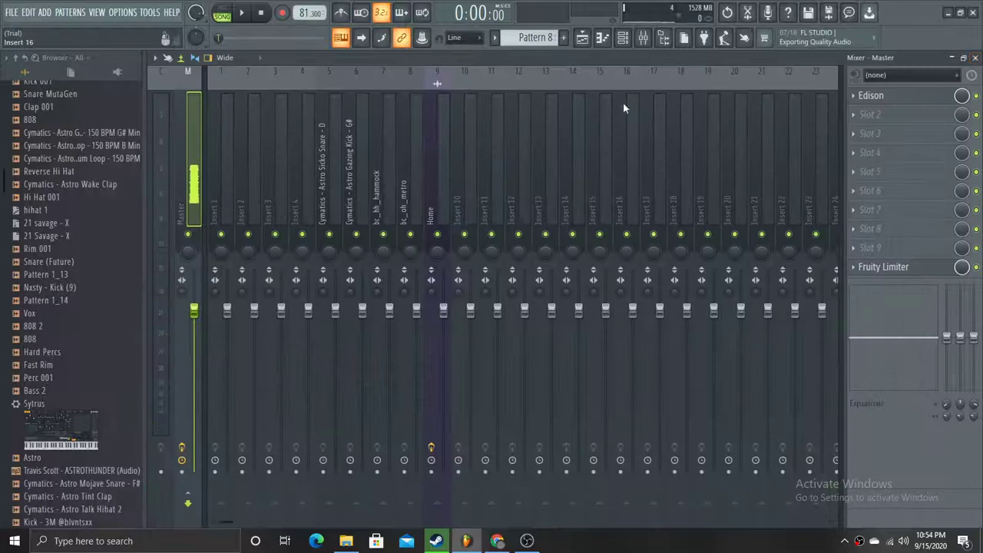
click(593, 42)
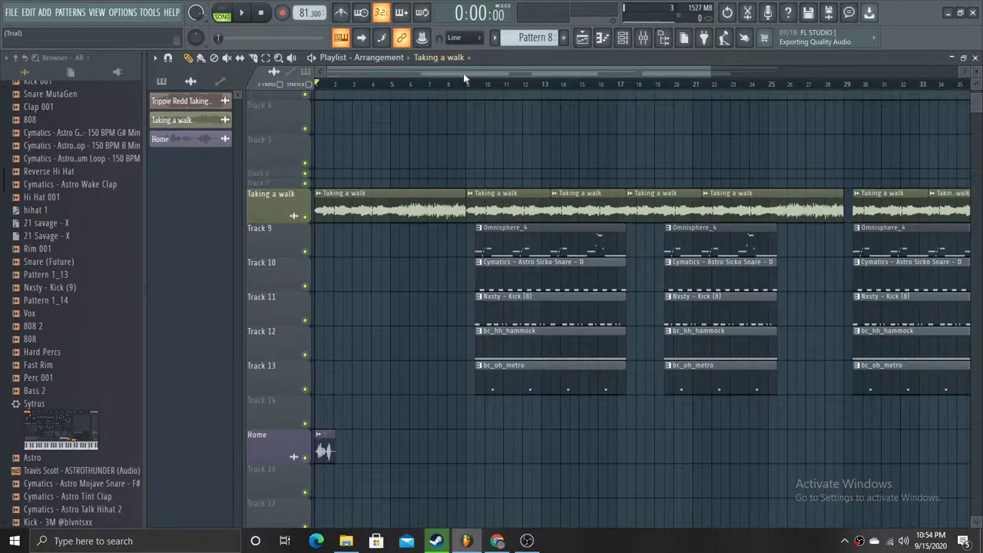
double_click(500, 235)
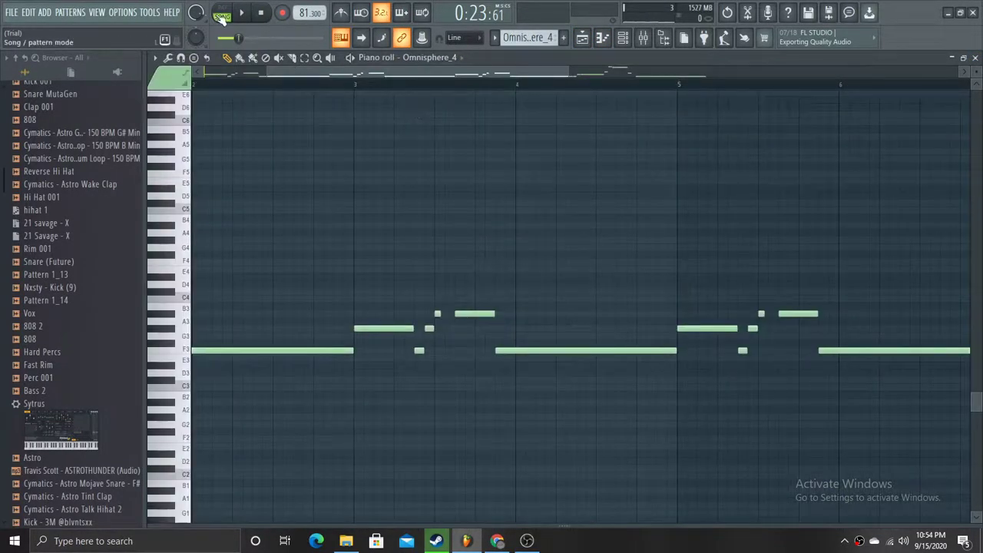
click(623, 37)
click(359, 227)
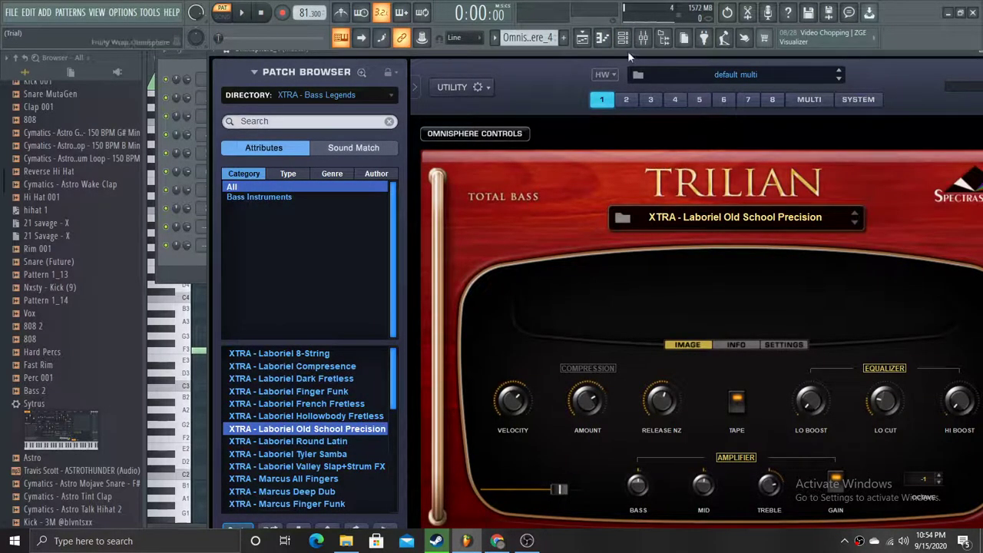
Play the Omnisphere_4 bass pattern in the piano roll from its start into bar 8, following the notes.
click(604, 40)
drag(555, 74, 479, 75)
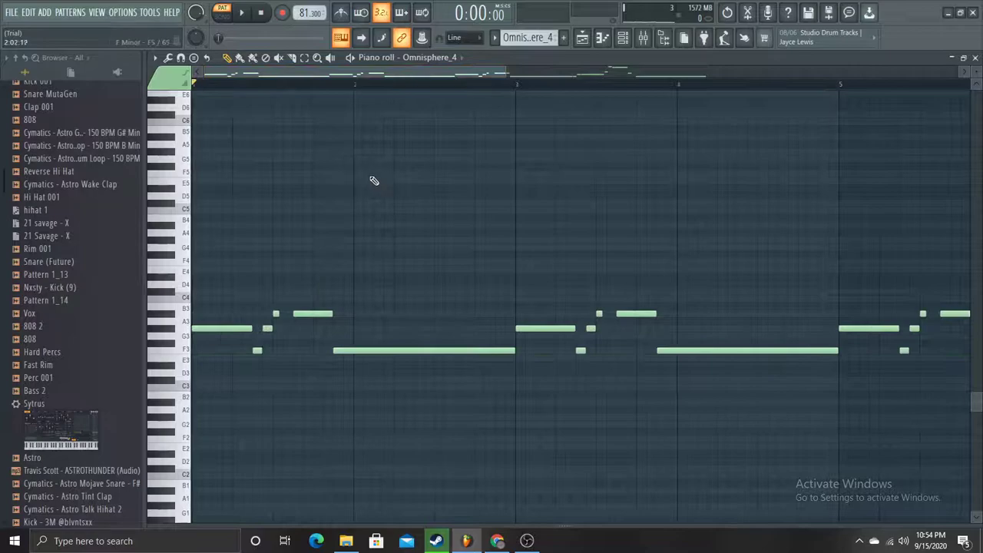
key(space)
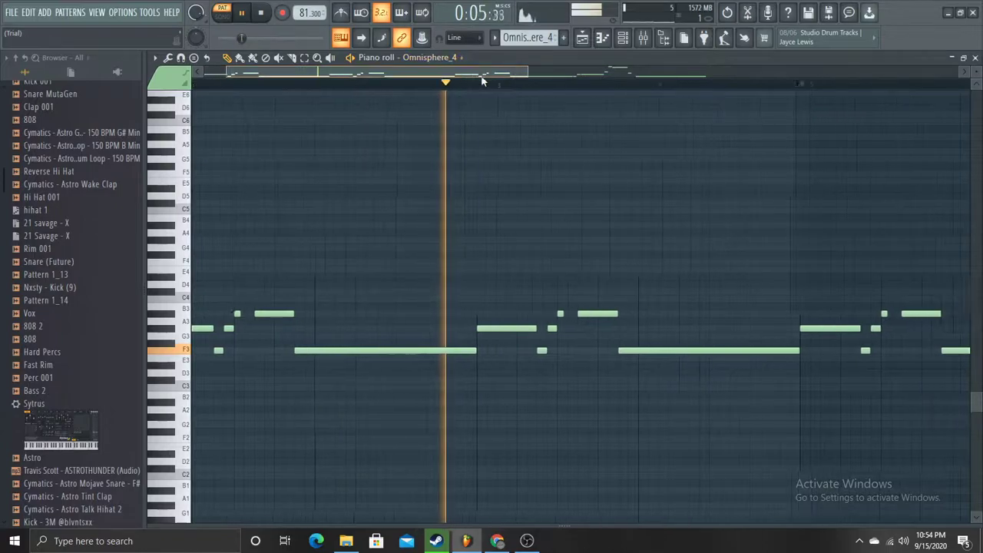
drag(464, 74, 537, 89)
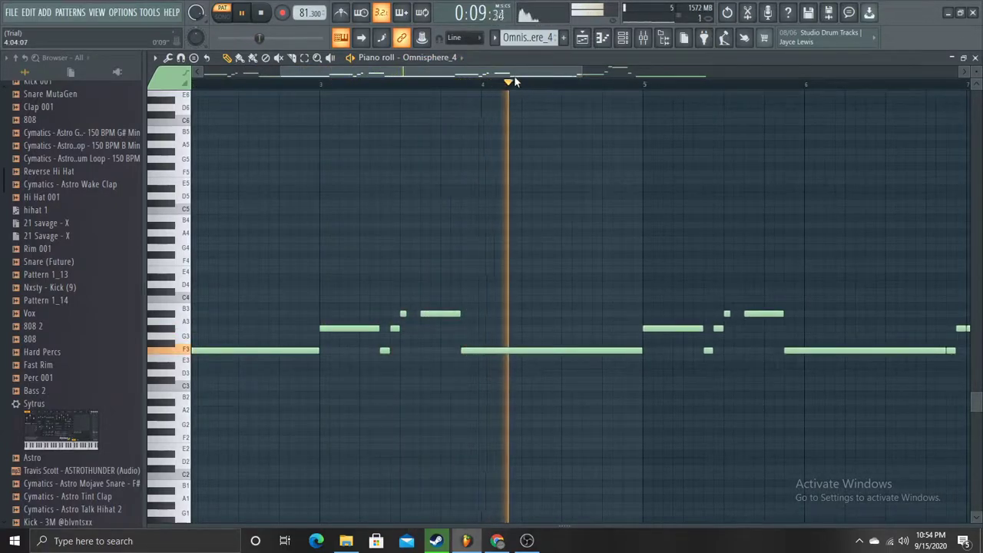
drag(514, 80, 604, 92)
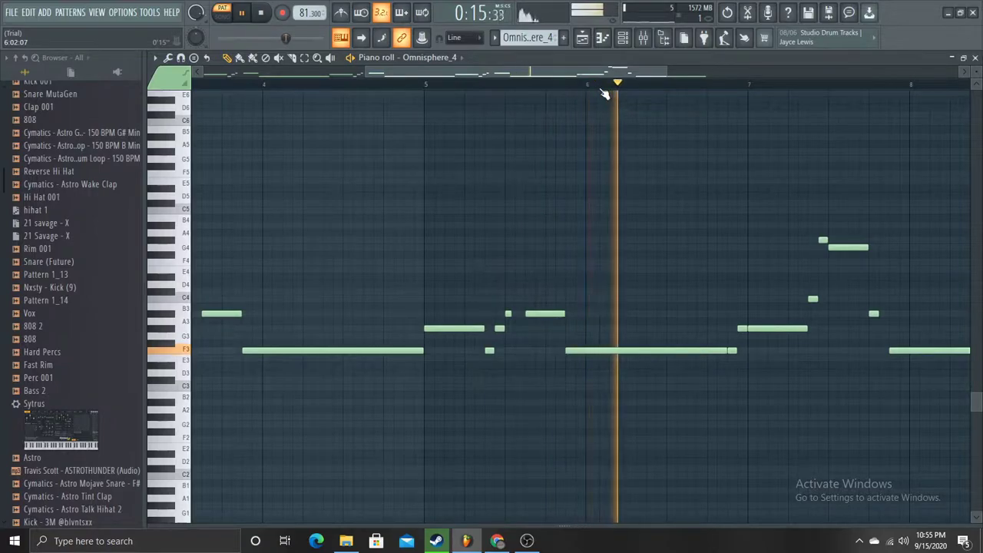
drag(605, 93, 690, 96)
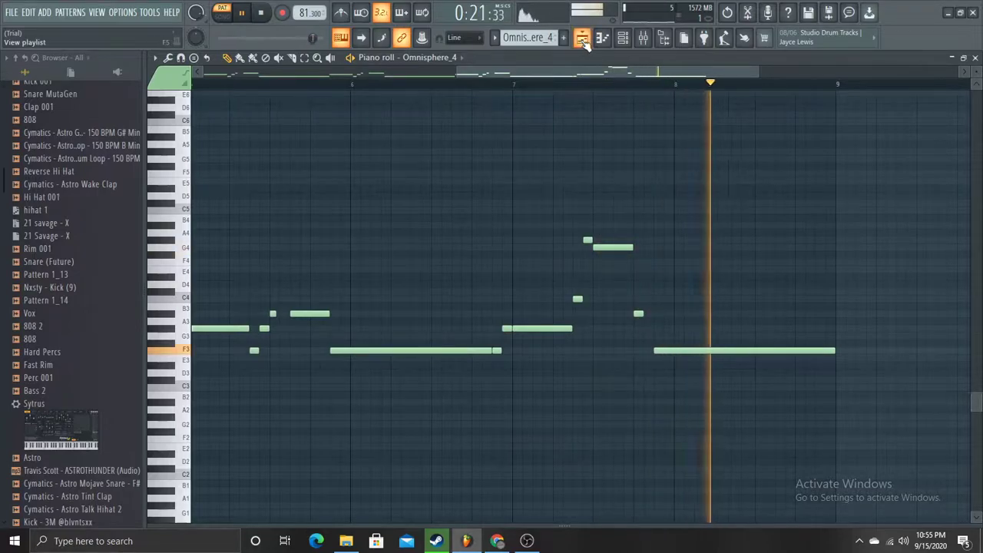
key(space)
Switch to the Cymatics - Astro Sicko Snare - D pattern and examine the snare channel's miscellaneous and sample settings.
click(494, 37)
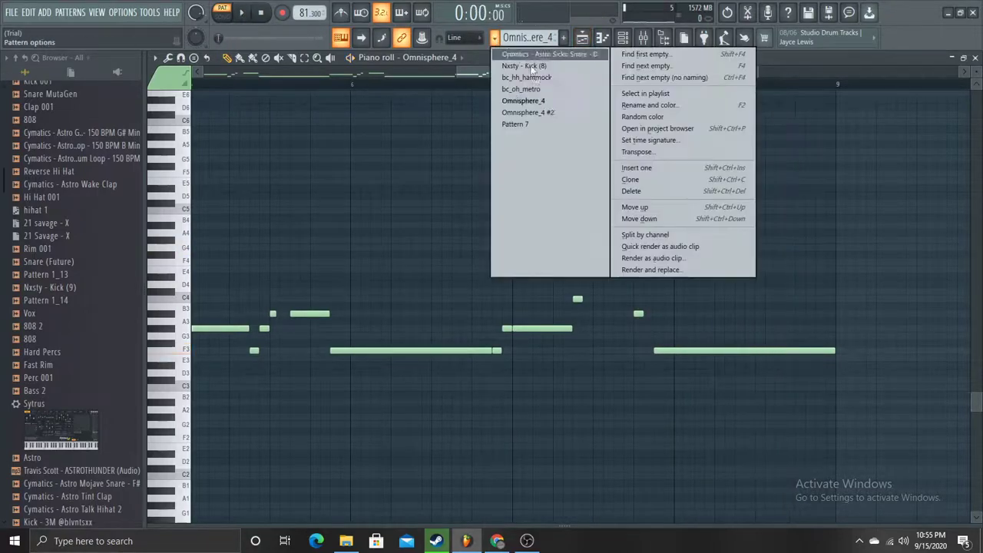
click(535, 58)
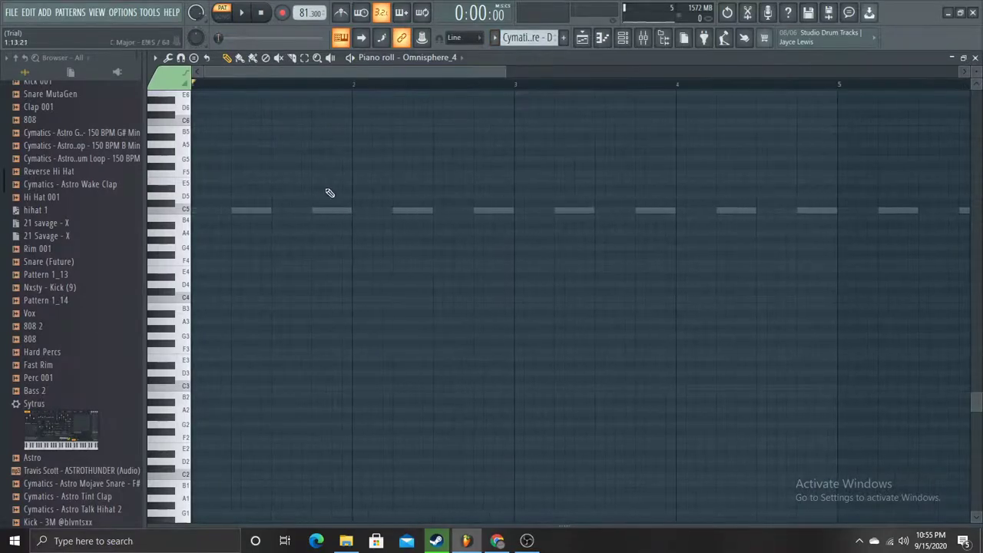
double_click(350, 213)
click(623, 38)
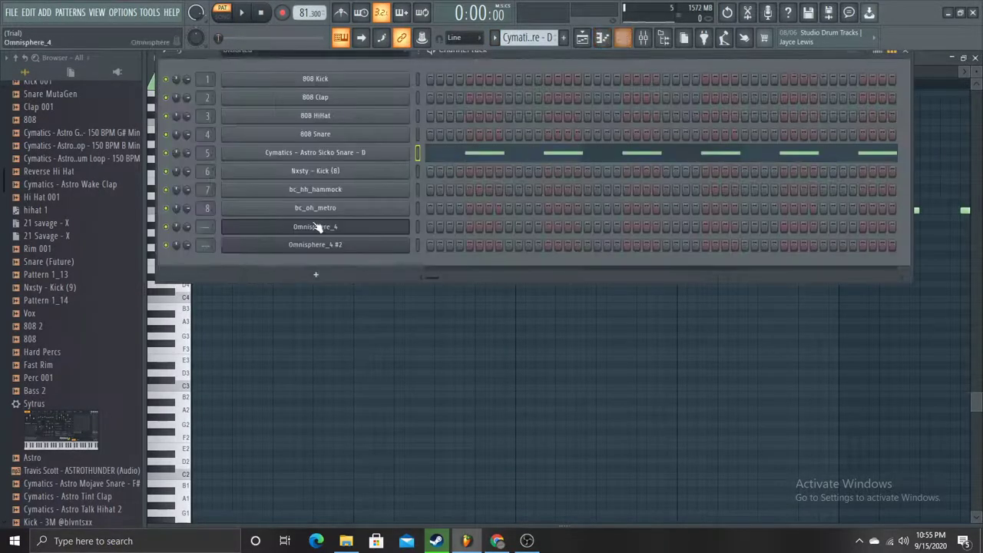
click(359, 156)
click(222, 137)
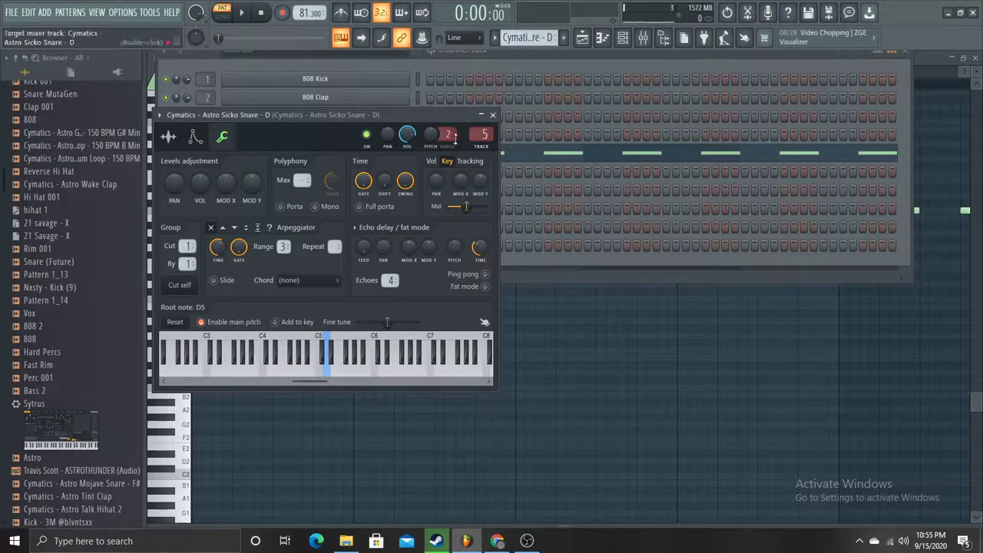
click(169, 137)
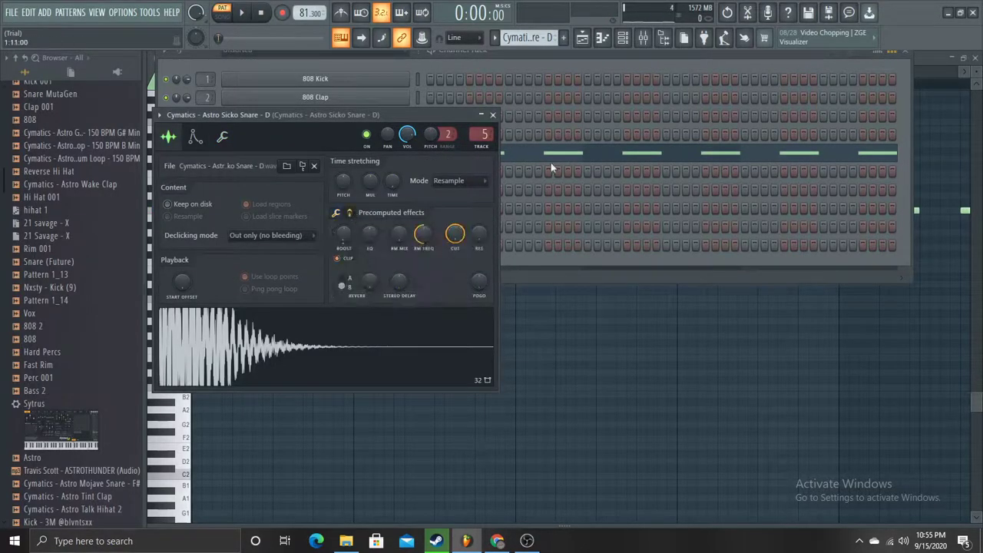
Play the Cymatics - Astro Sicko Snare - D pattern on its own.
click(587, 42)
click(602, 38)
key(space)
Solo the snare on Track 10 in the playlist and unmute the kick on Track 11.
click(583, 37)
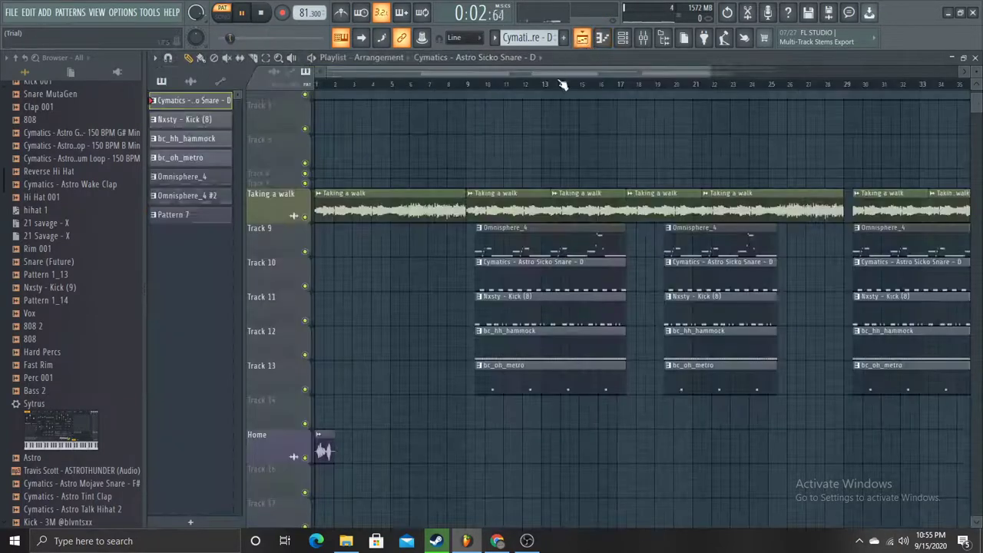
right_click(305, 285)
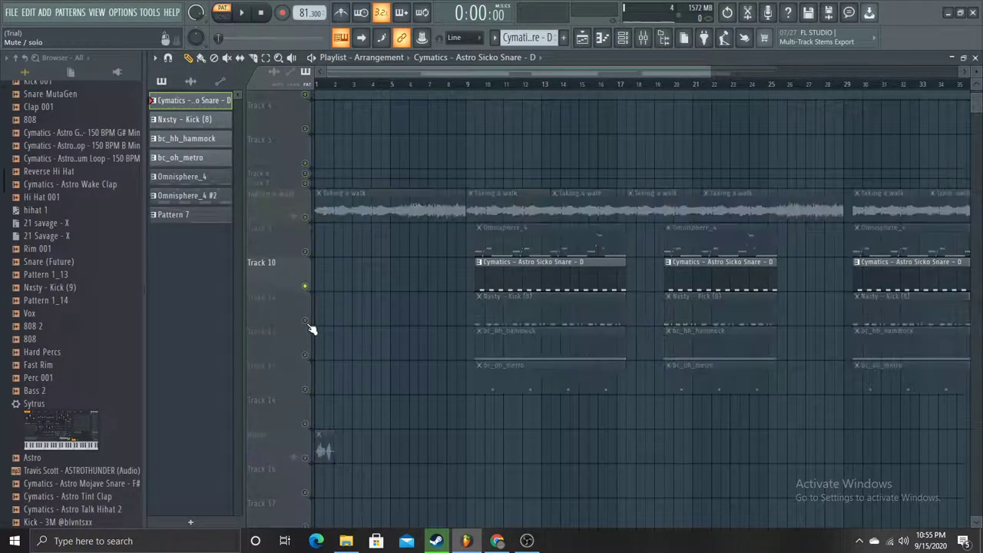
click(306, 321)
Open the Nxsty - Kick (8) pattern in the piano roll and play it from the start into bar 8.
double_click(494, 299)
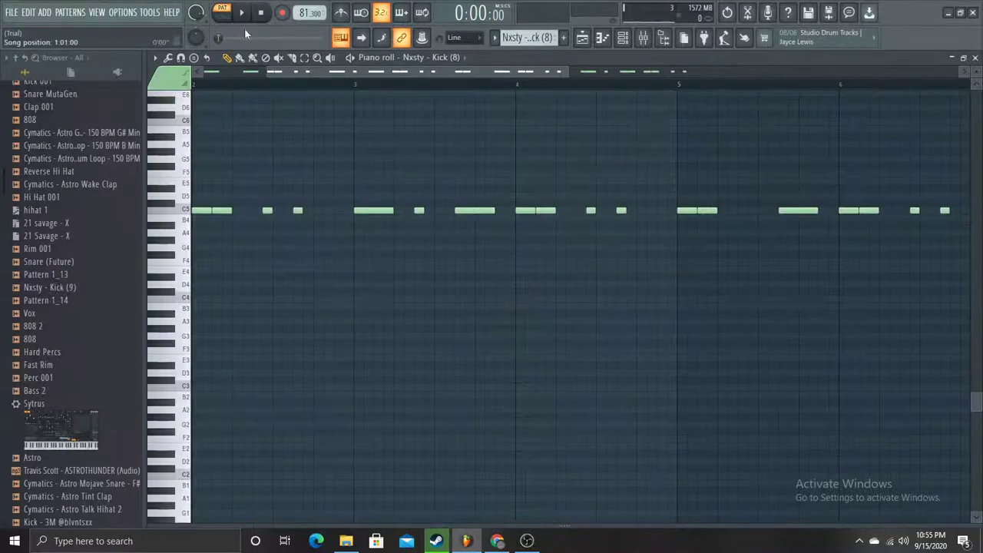
drag(319, 71, 262, 72)
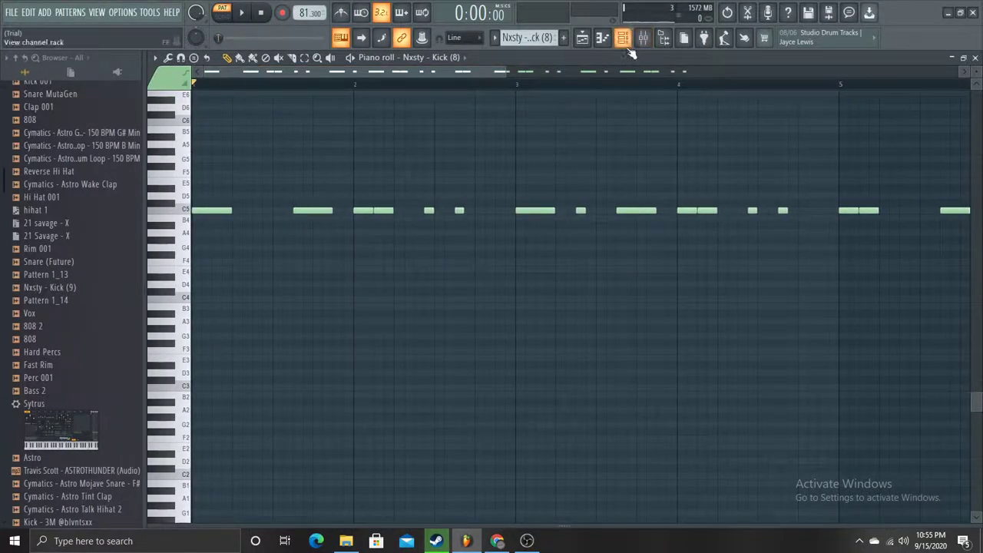
key(space)
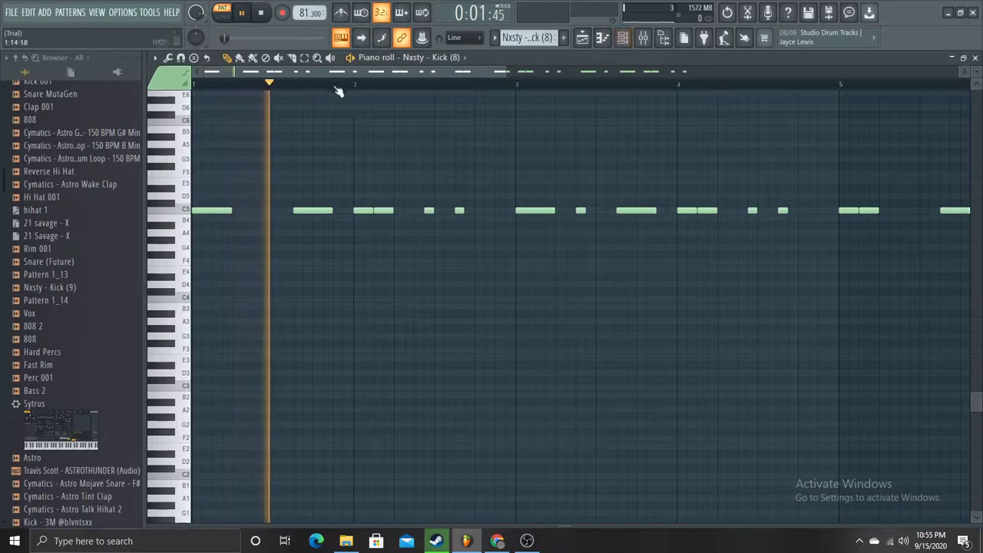
drag(511, 71, 709, 116)
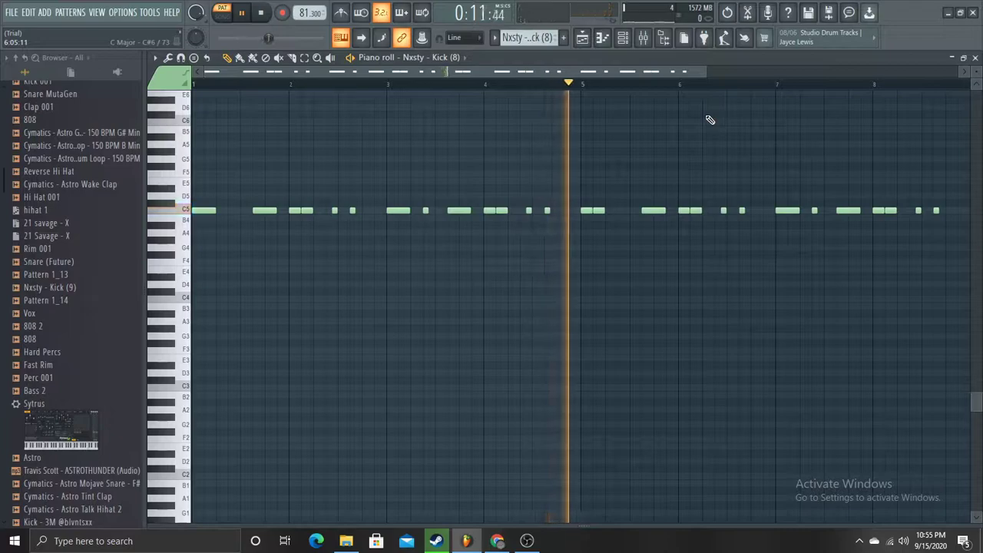
scroll(638, 81, down, 1)
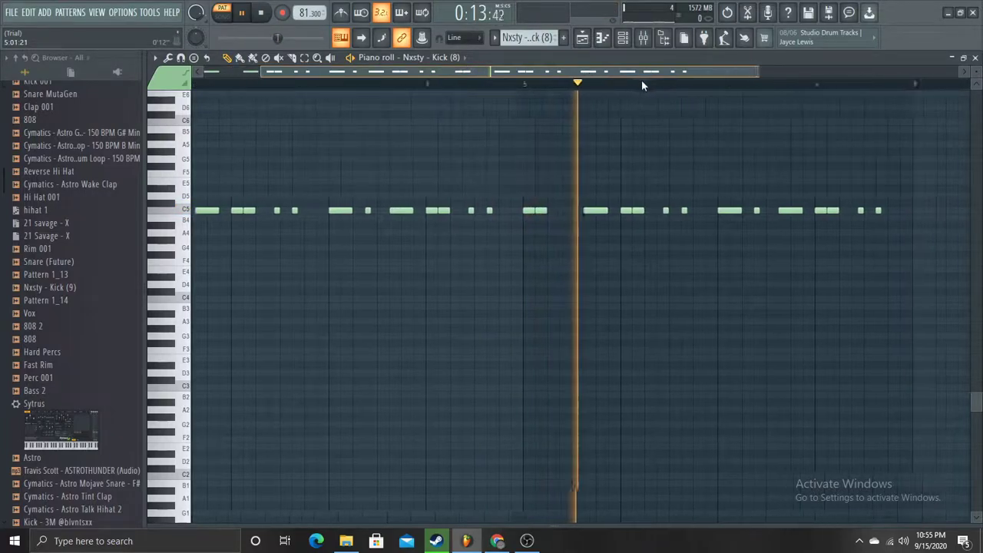
drag(638, 81, 681, 93)
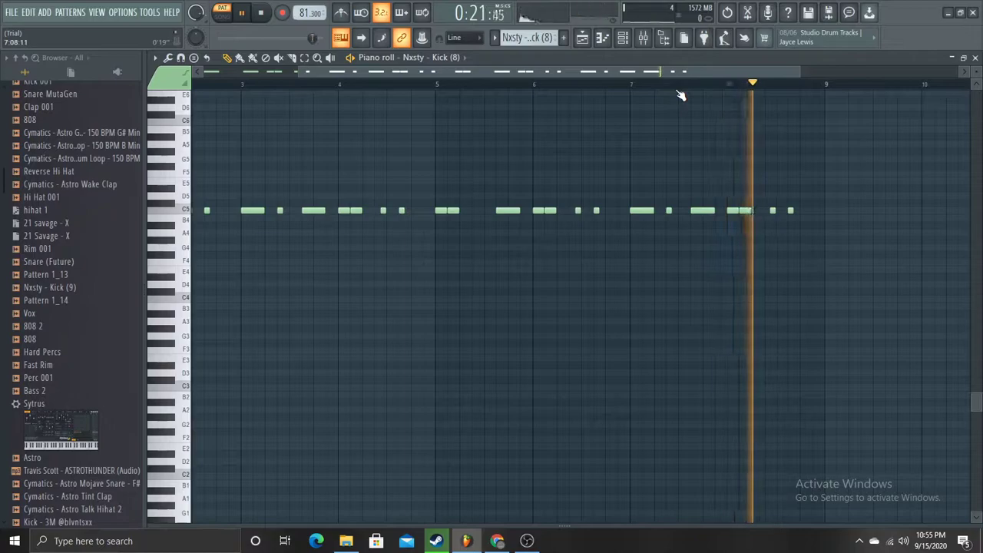
key(space)
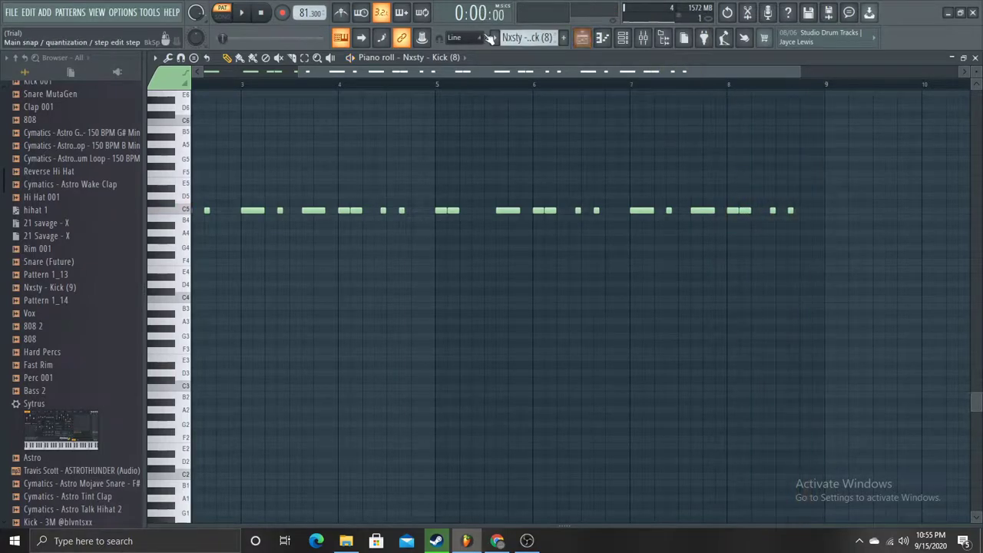
Switch to the bc_hh_hammock pattern, play its hi-hat notes in the piano roll, and reveal the note velocities.
click(496, 38)
click(519, 78)
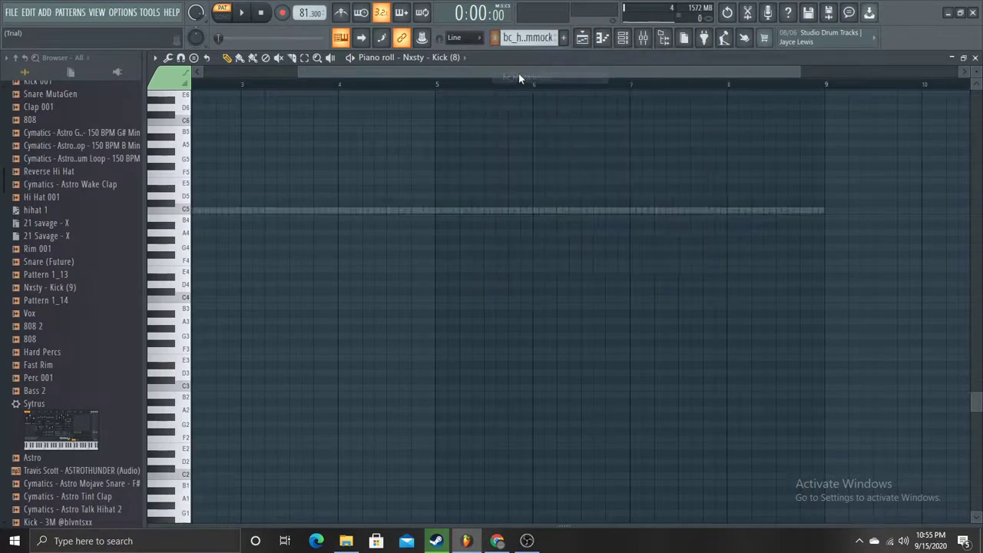
double_click(315, 213)
key(space)
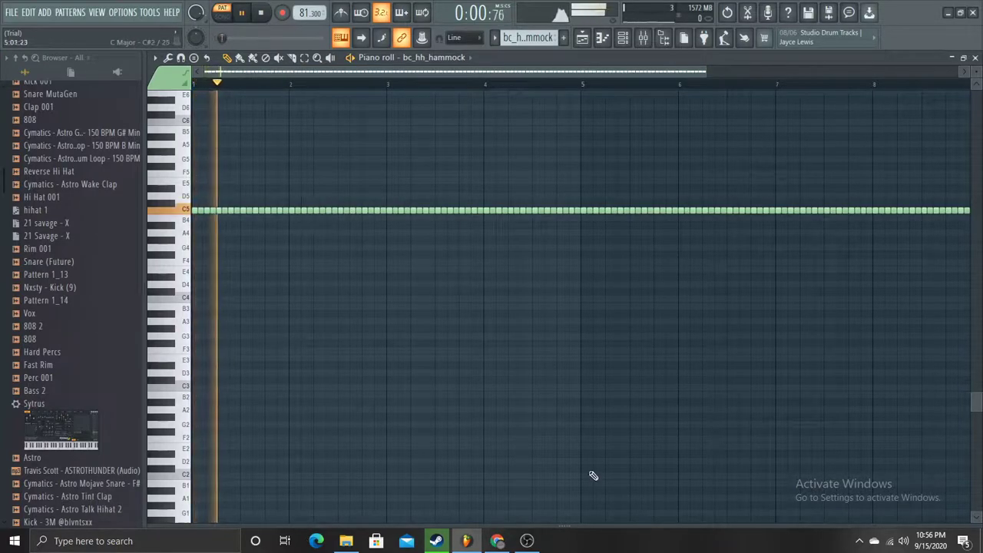
drag(596, 524, 603, 436)
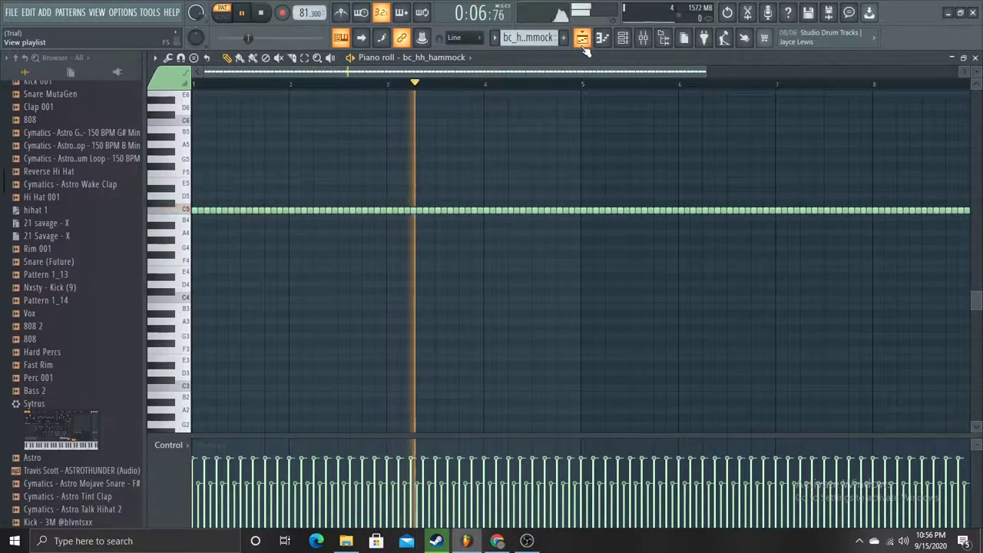
key(space)
Switch to the bc_oh_metro pattern and play its open-hat notes at the ends of bars 1 and 3.
click(495, 38)
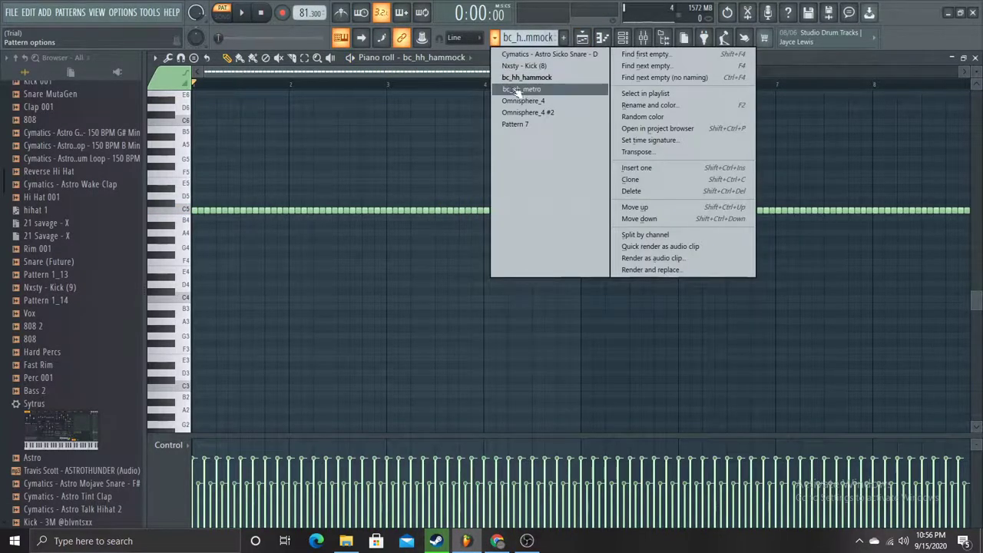
click(514, 90)
key(space)
drag(271, 85, 478, 87)
key(space)
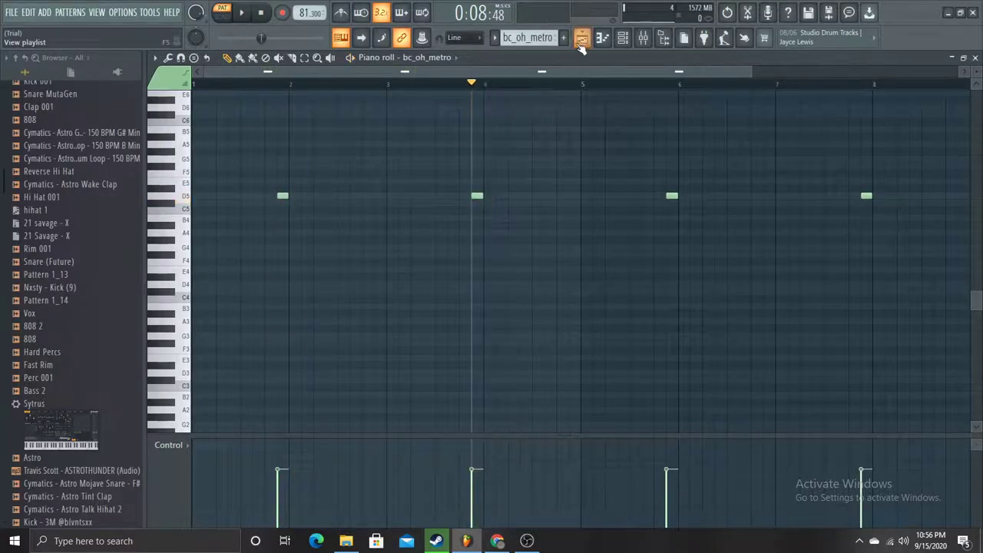
Unmute the hi-hats on Tracks 12 and 13 and play all four drum tracks together from bar 9 of the playlist.
click(496, 39)
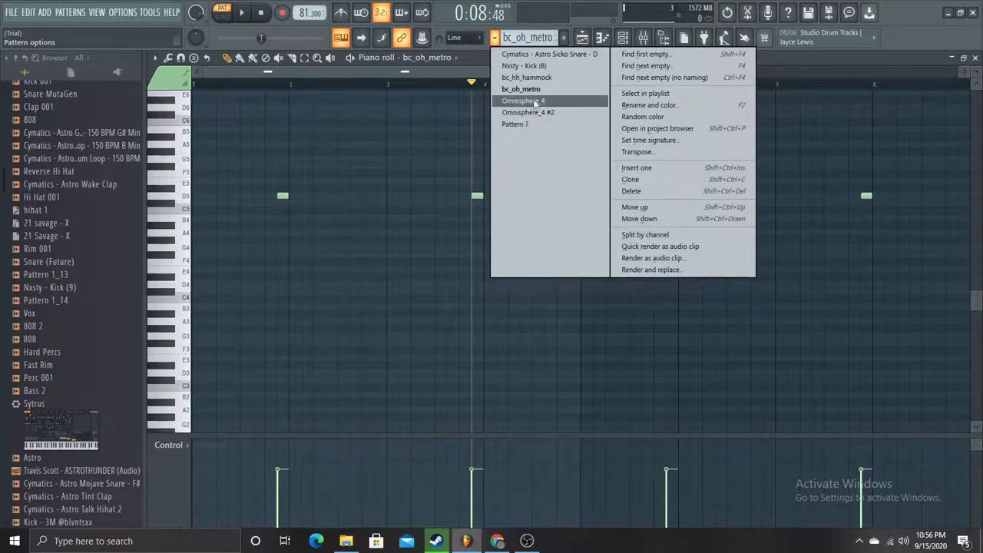
click(590, 36)
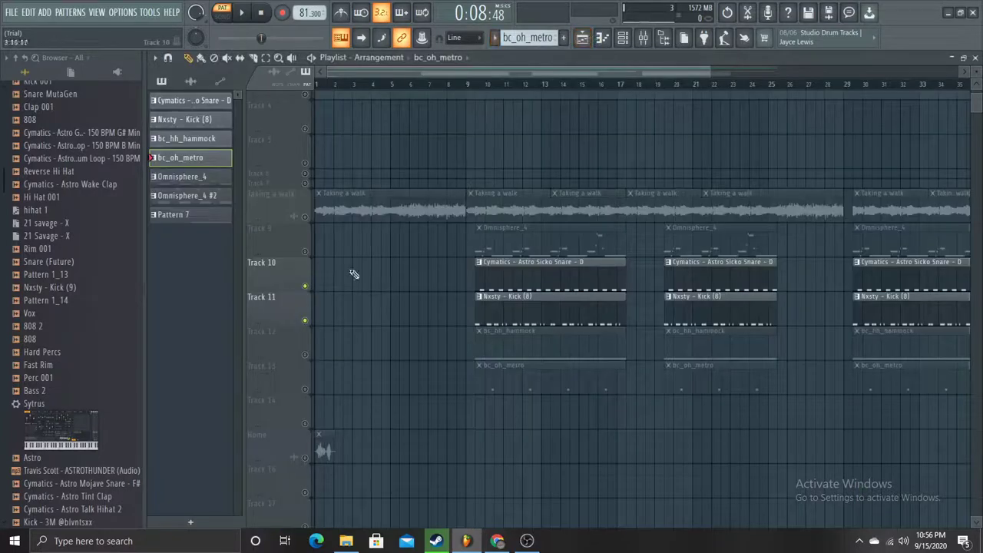
click(312, 353)
click(312, 388)
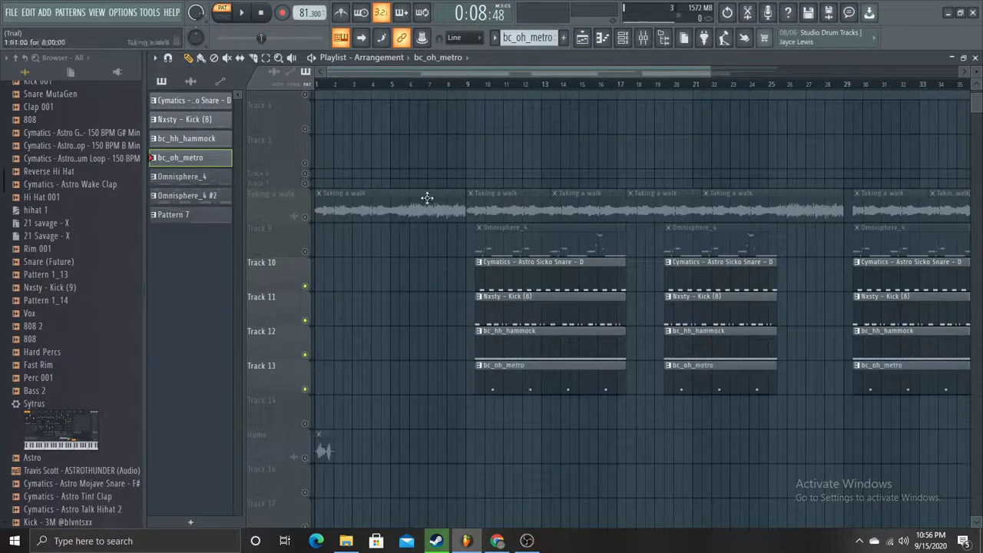
key(space)
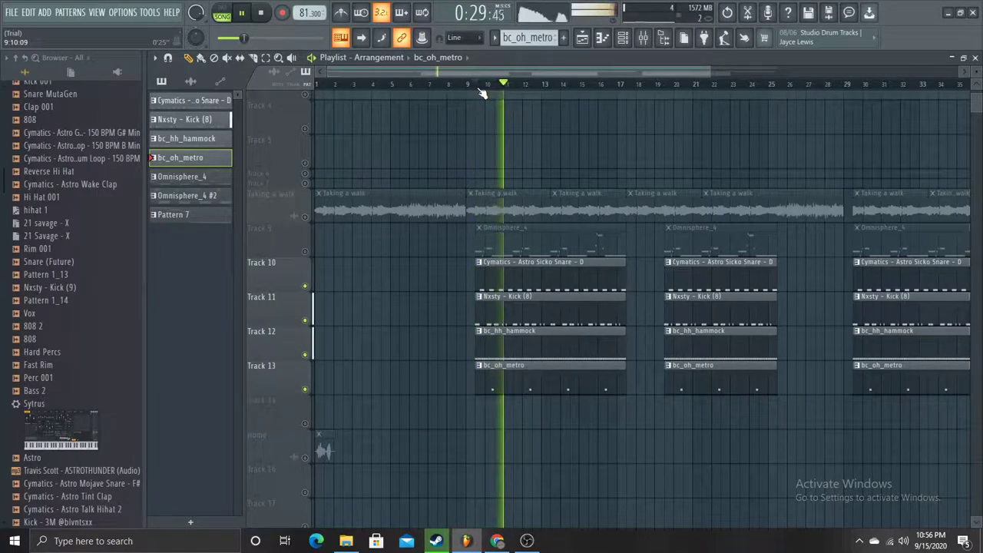
key(space)
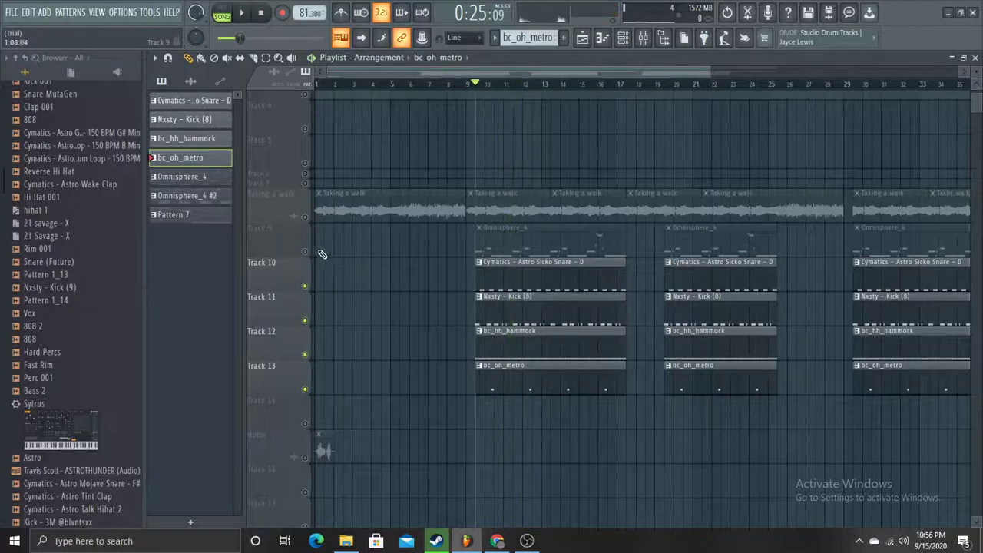
Unmute the Omnisphere_4 bass on Track 9 and play it together with the drums from bar 9.
click(312, 252)
key(space)
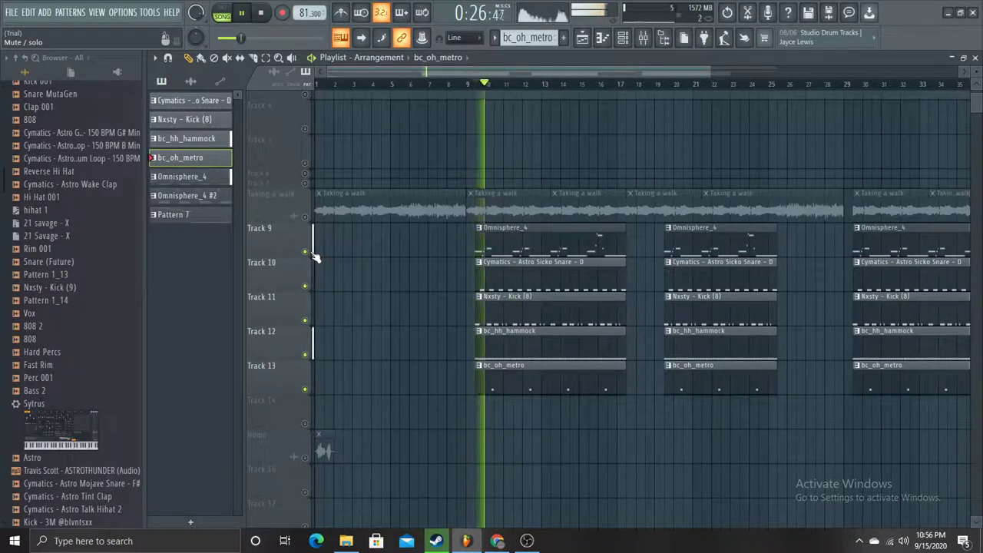
key(space)
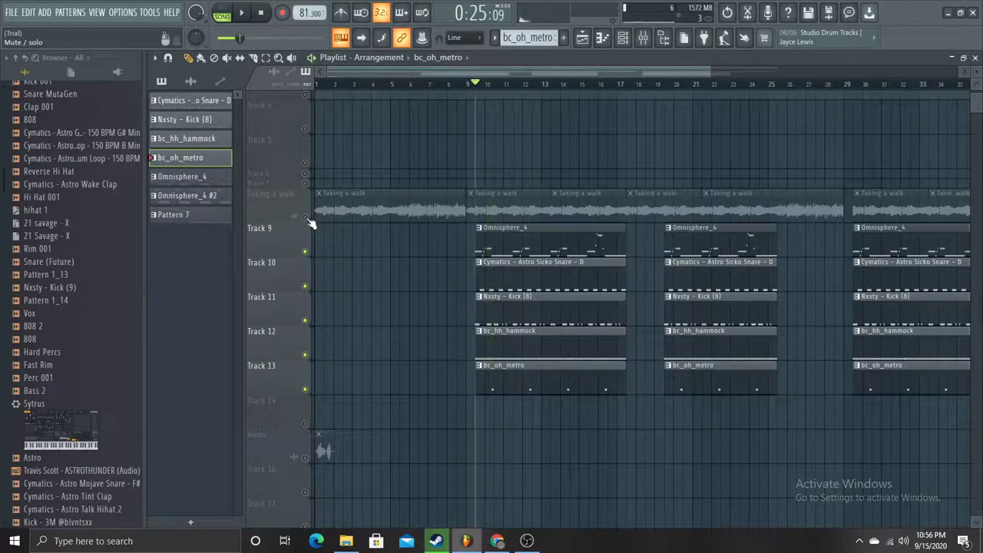
Turn the remaining playlist tracks back on and play the full arrangement from the beginning through its closing Taking a walk clip.
scroll(314, 120, up, 3)
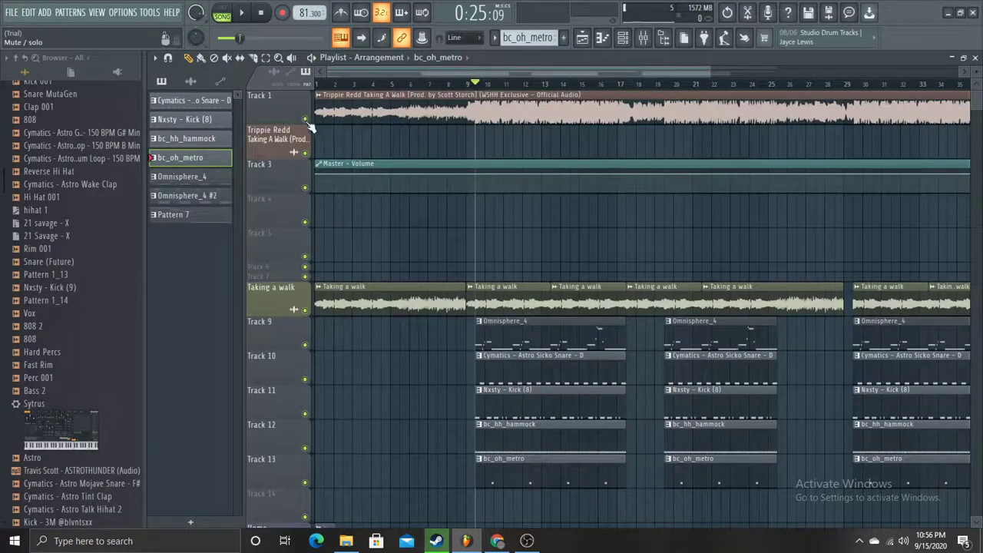
scroll(286, 218, down, 5)
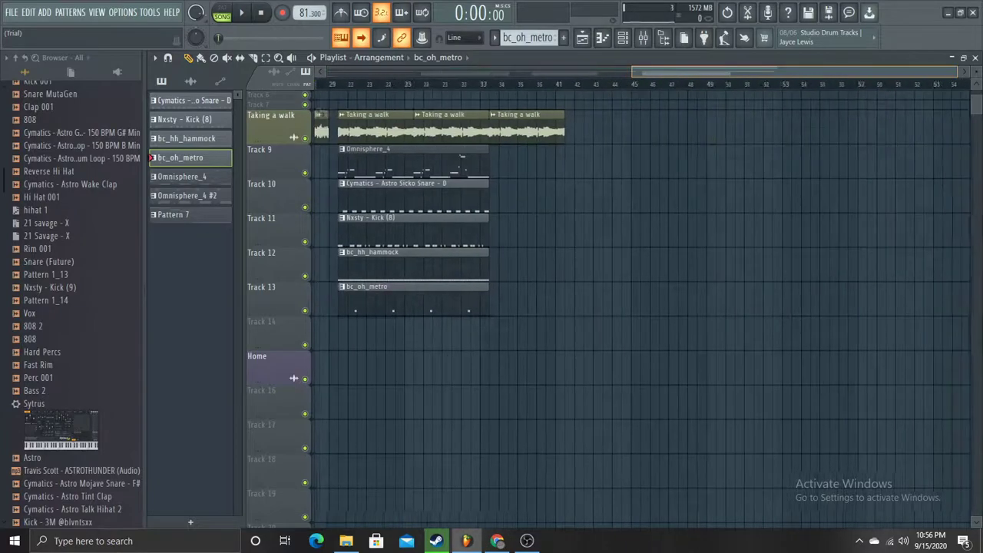
drag(712, 70, 406, 70)
key(space)
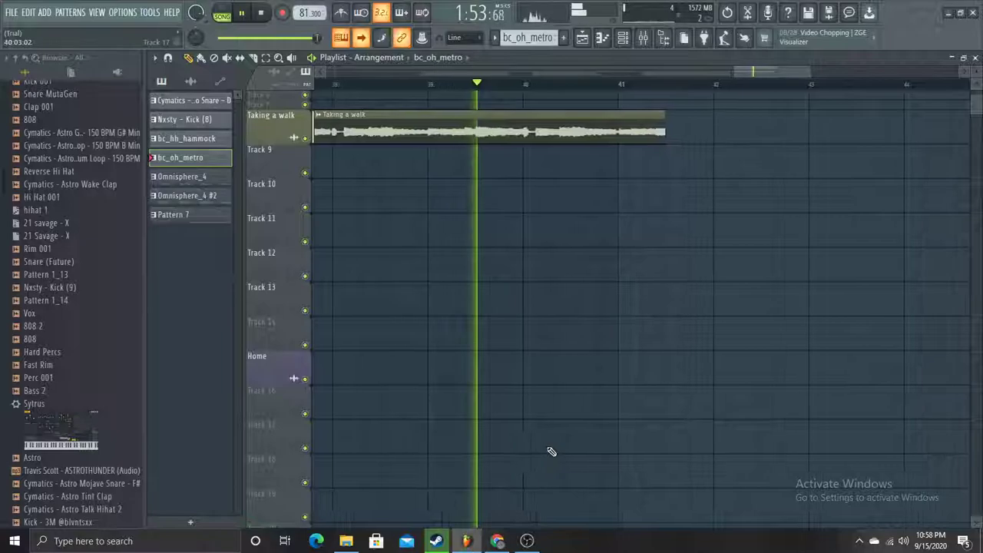
click(263, 14)
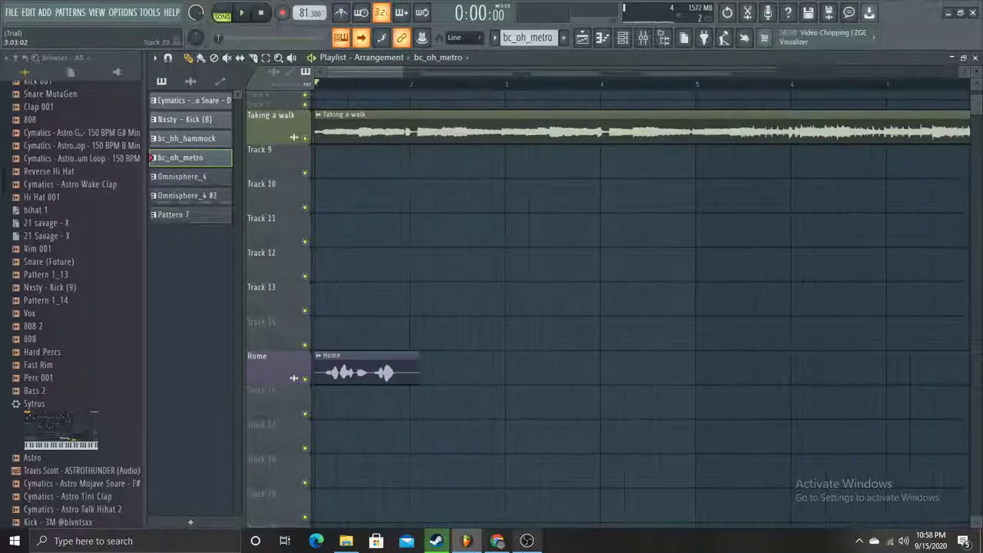